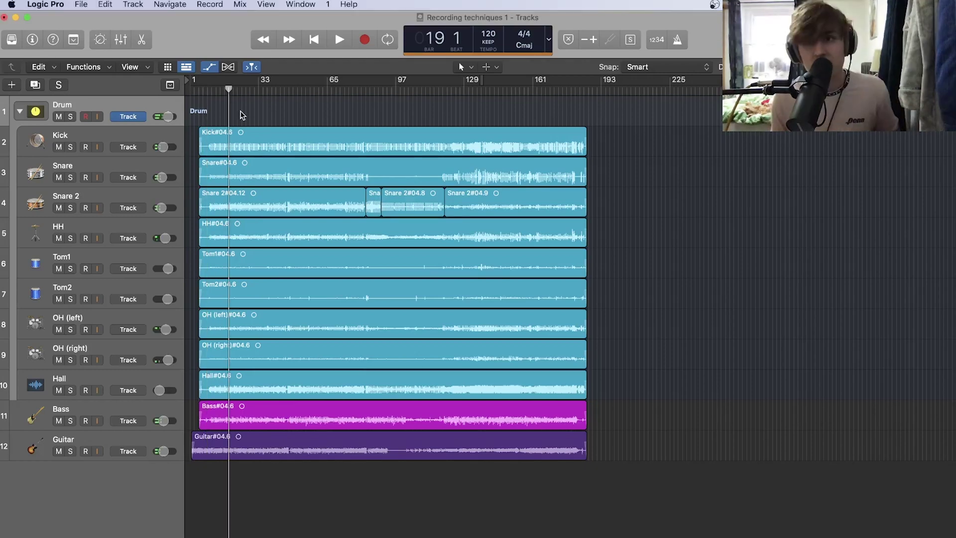
- Show the mixer and insert a stereo Compressor on the Stereo Out channel, moving its window so all controls are visible
{"action": "key", "text": "x"}
{"action": "left_click", "coordinate": [569, 302]}
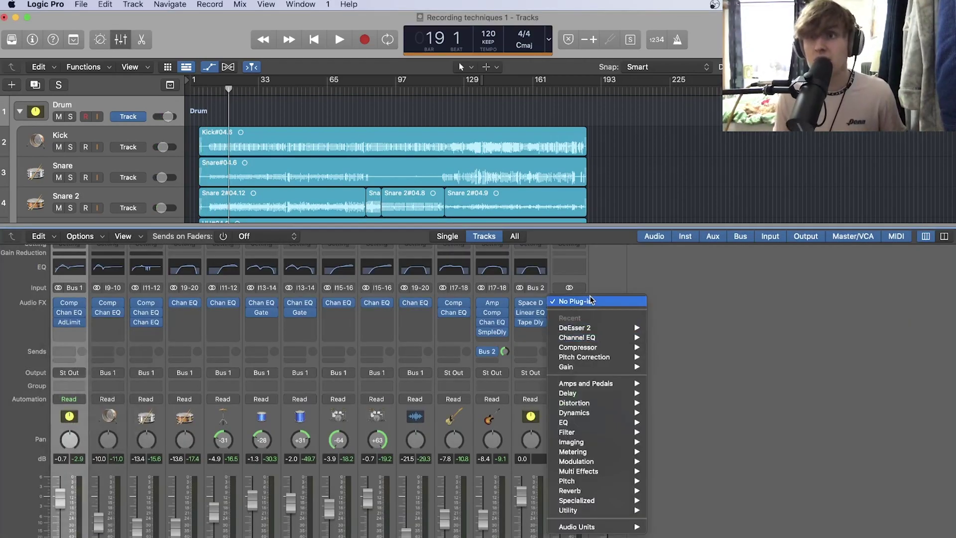
{"action": "mouse_move", "coordinate": [598, 347]}
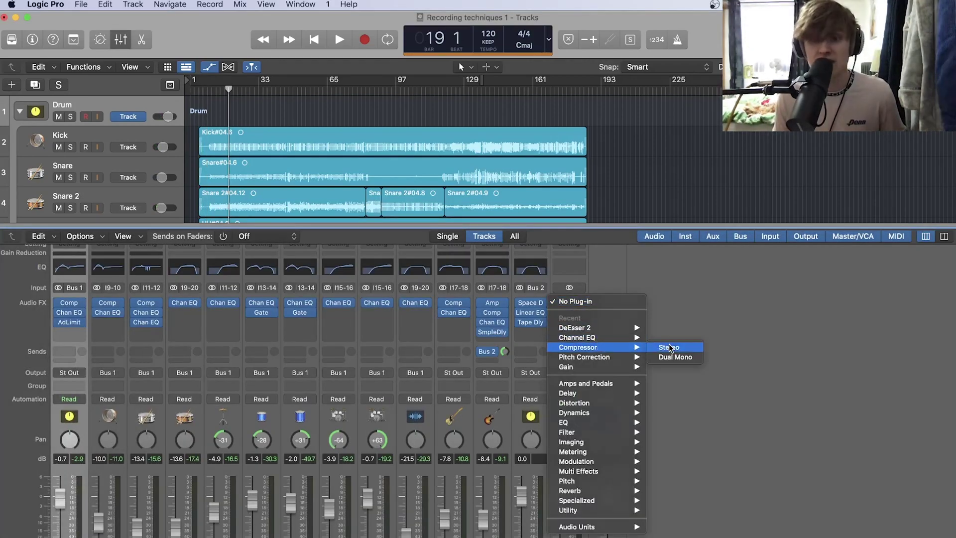
{"action": "left_click", "coordinate": [667, 347]}
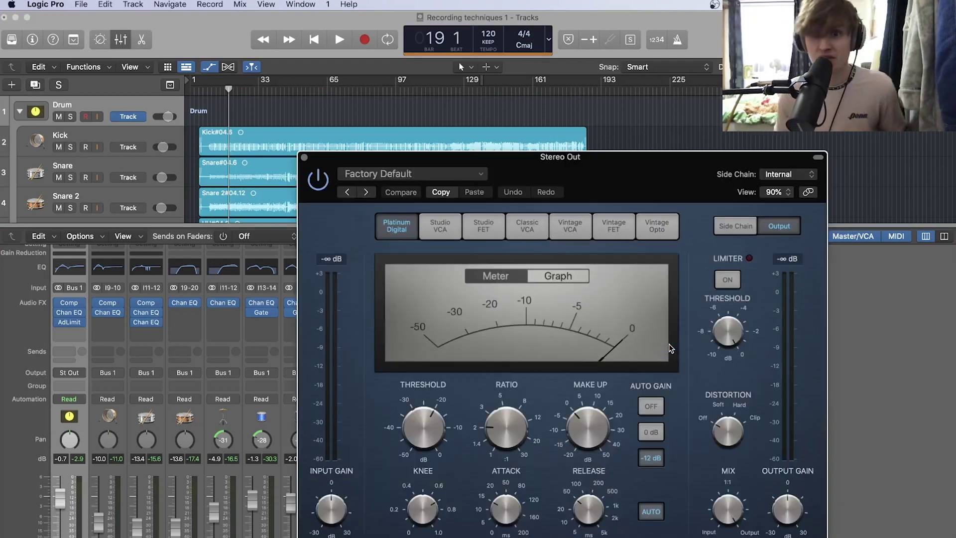
{"action": "left_click_drag", "start_coordinate": [694, 178], "coordinate": [632, 100]}
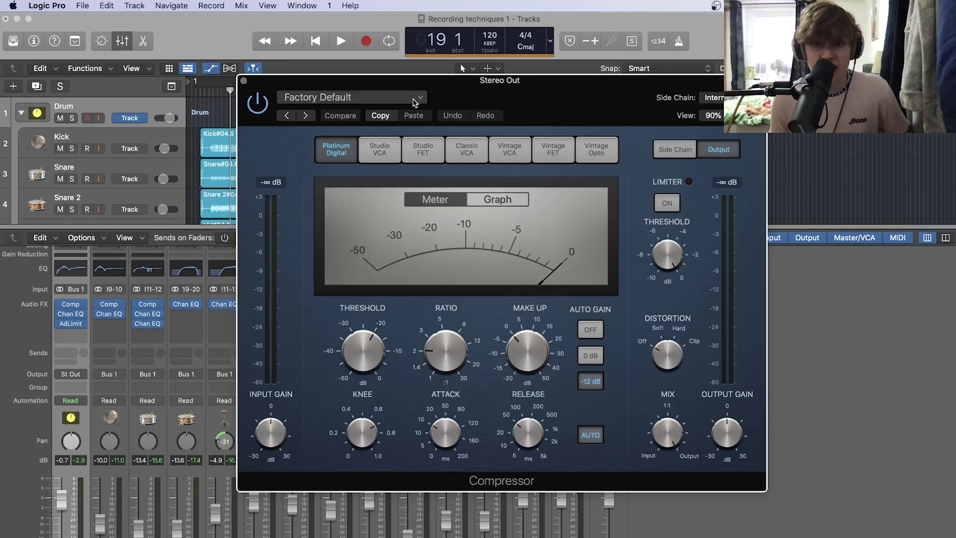
- Look through the Stereo Out compressor's circuit types: Studio VCA, Studio FET, Classic VCA, Vintage VCA, Vintage FET and Vintage Opto
{"action": "left_click", "coordinate": [379, 151]}
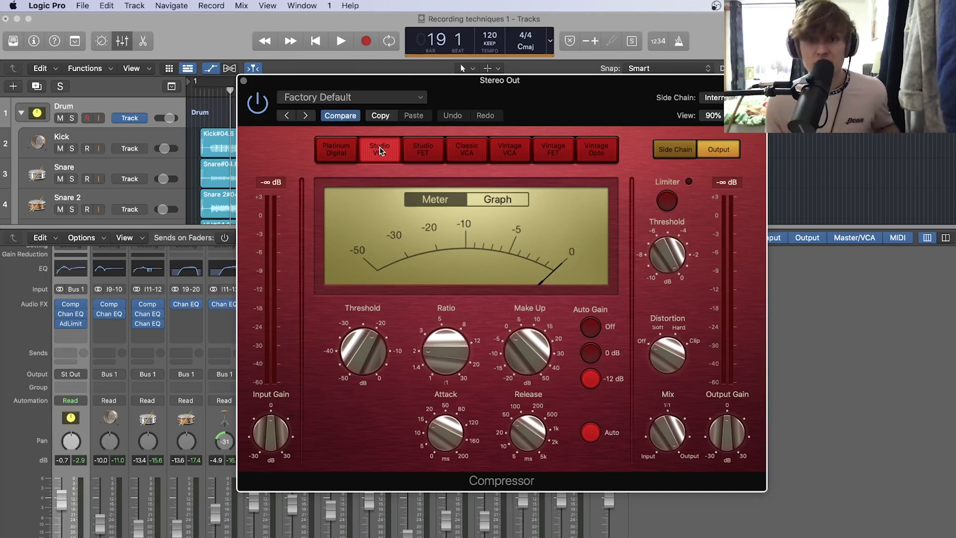
{"action": "left_click", "coordinate": [422, 152]}
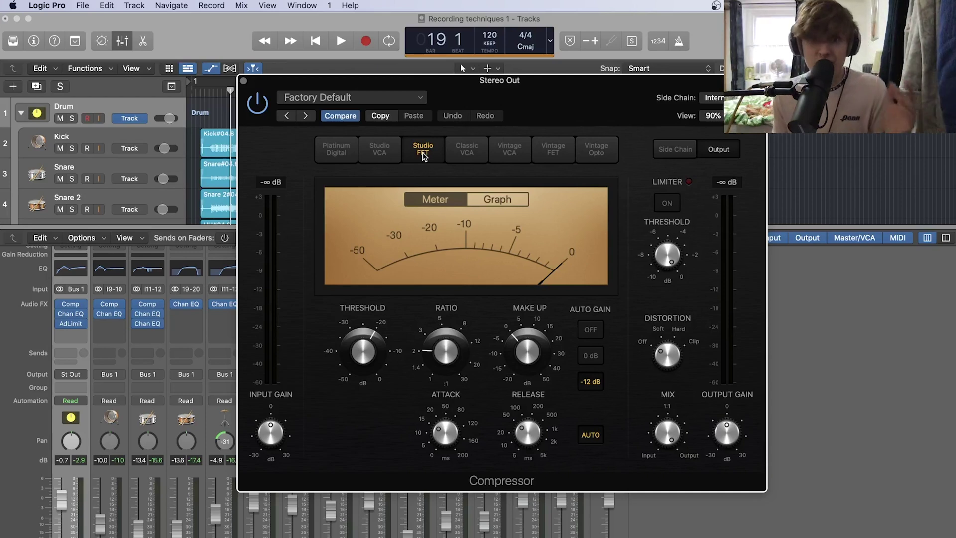
{"action": "left_click", "coordinate": [463, 152]}
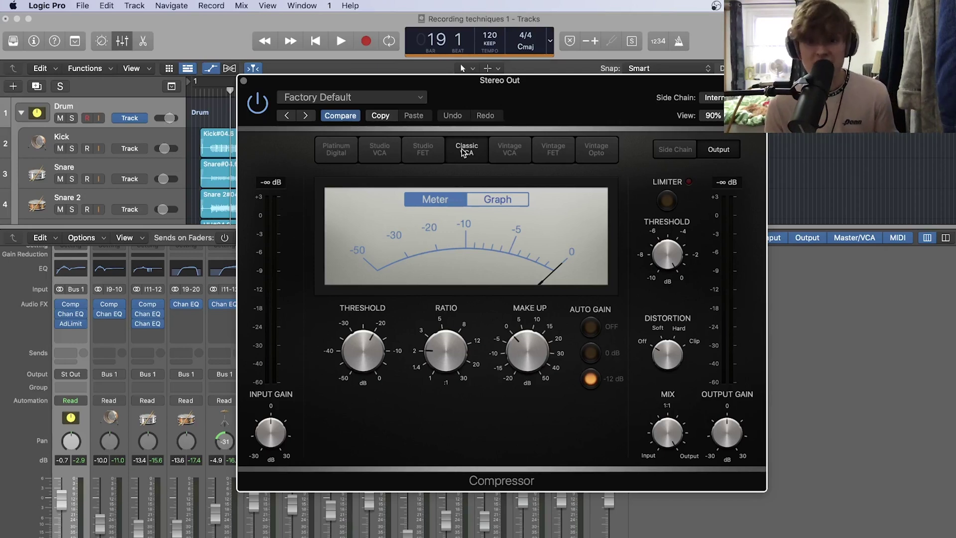
{"action": "left_click", "coordinate": [510, 149]}
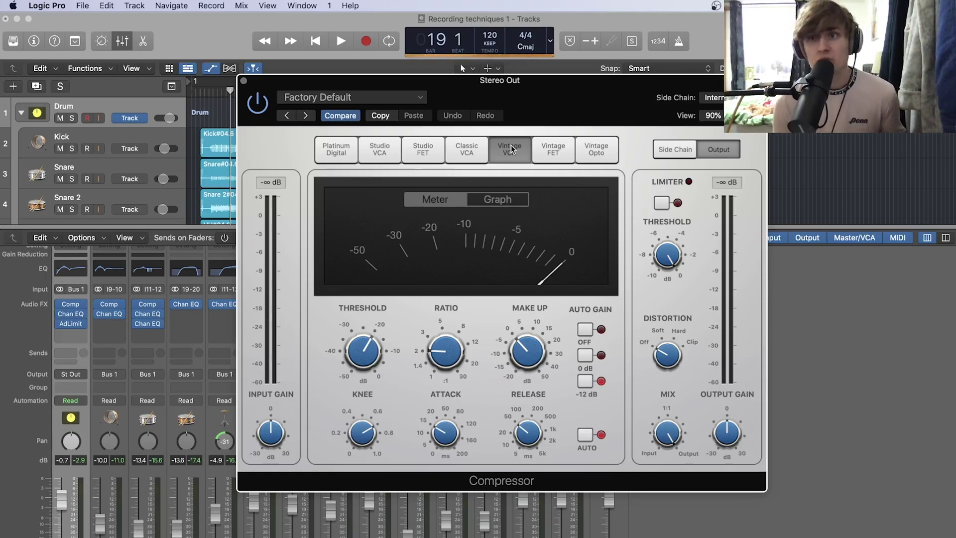
{"action": "left_click", "coordinate": [549, 148]}
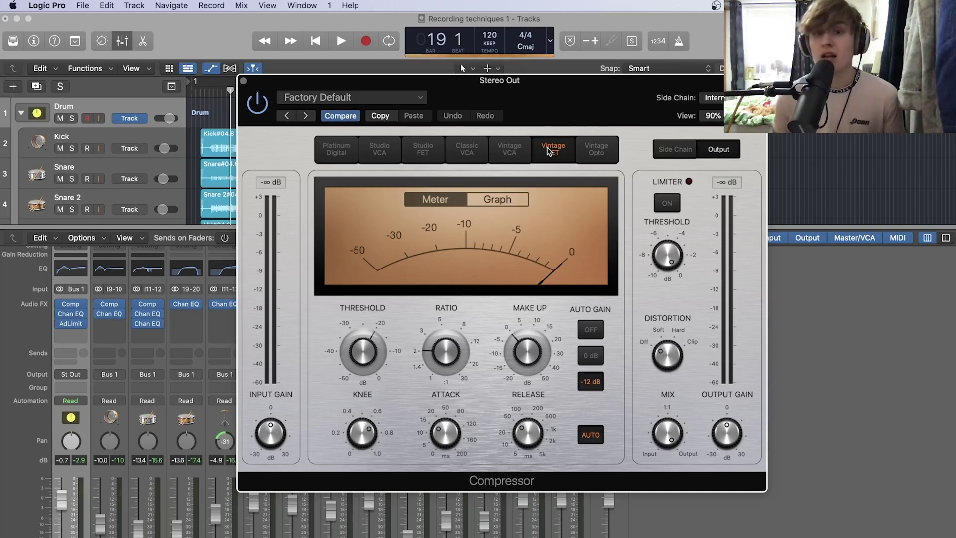
{"action": "left_click", "coordinate": [598, 147]}
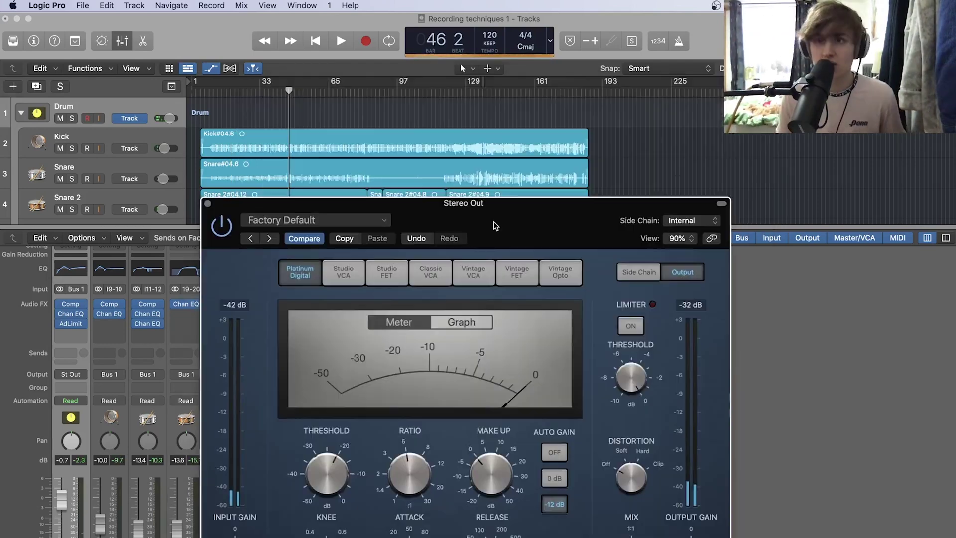
- Play the mix and audition the Stereo Out compressor's circuit types one by one from Studio VCA to Vintage Opto, ending on Platinum Digital
{"action": "left_click_drag", "start_coordinate": [495, 226], "coordinate": [507, 191]}
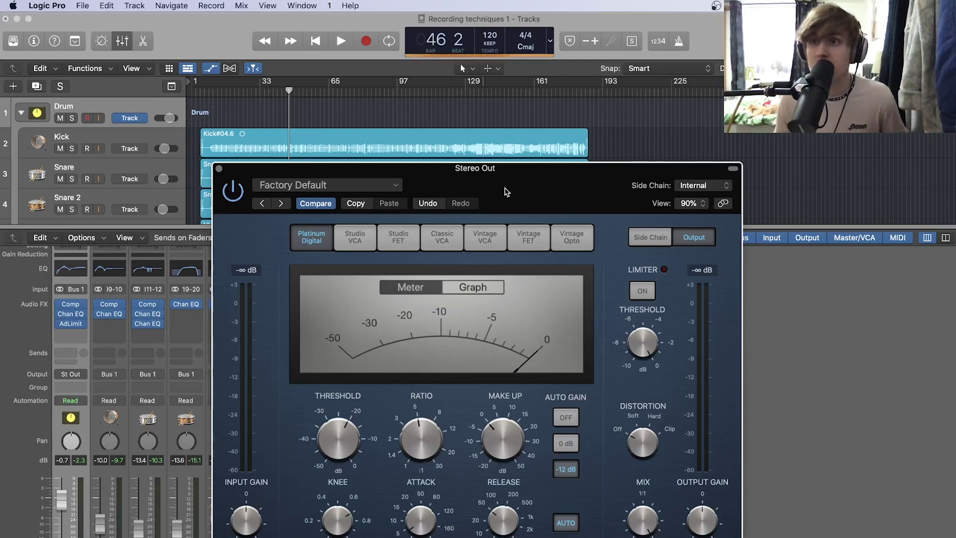
{"action": "left_click_drag", "start_coordinate": [553, 174], "coordinate": [571, 122]}
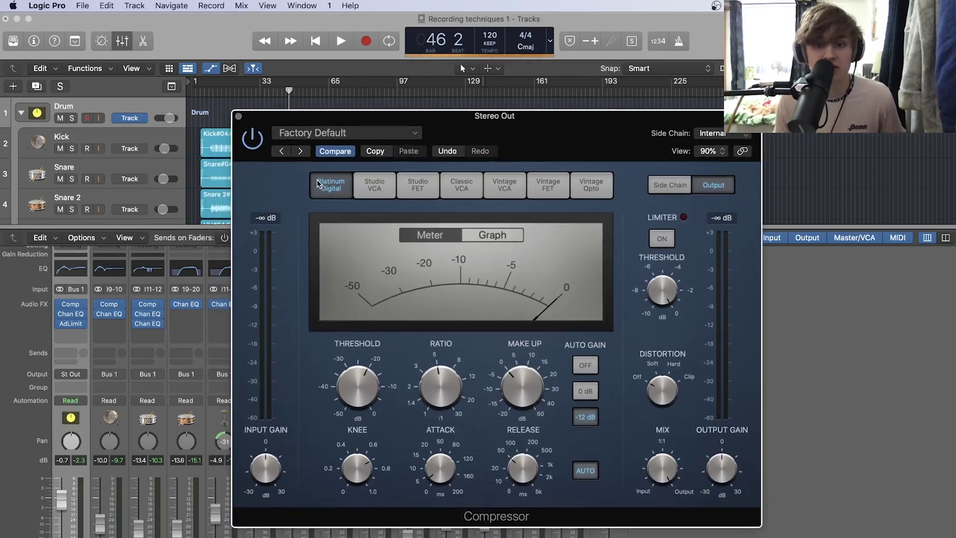
{"action": "key", "text": "space"}
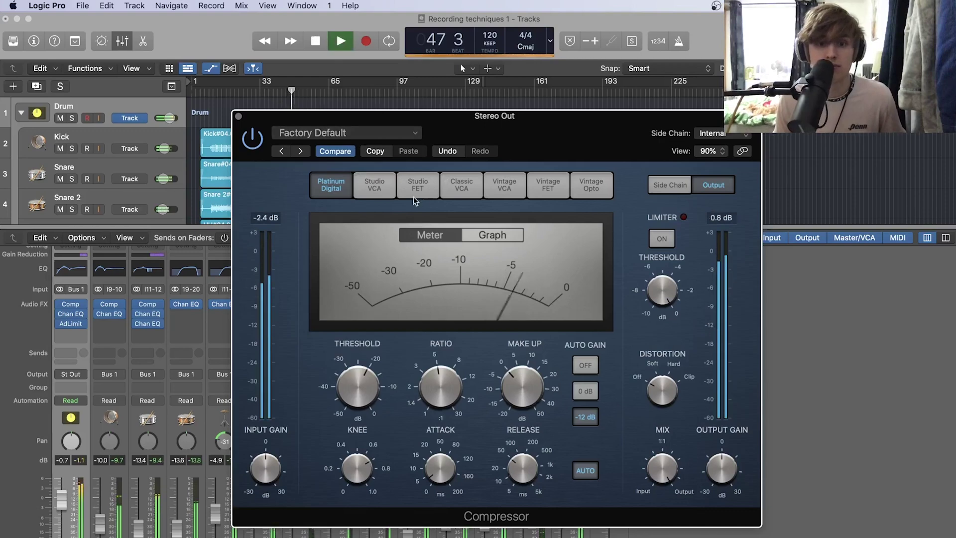
{"action": "left_click", "coordinate": [375, 188]}
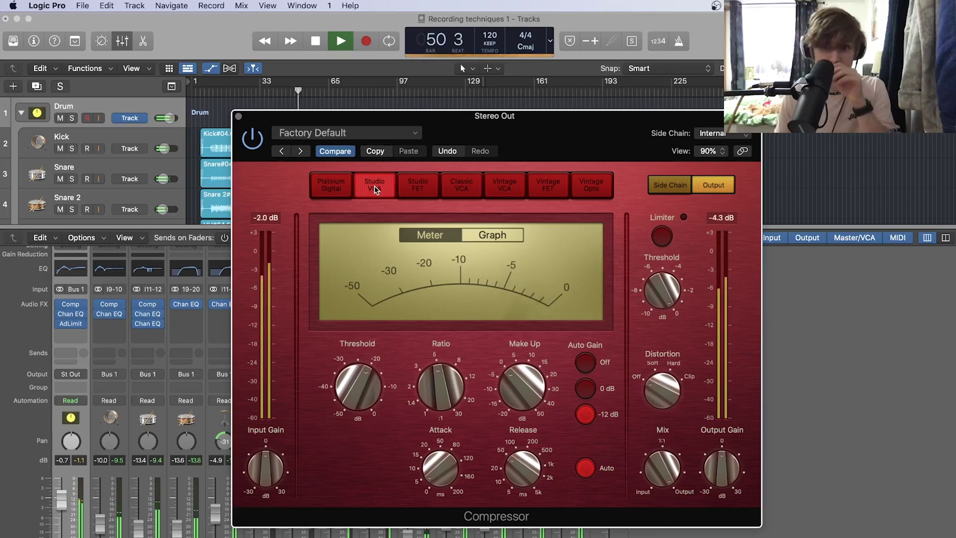
{"action": "left_click", "coordinate": [422, 186]}
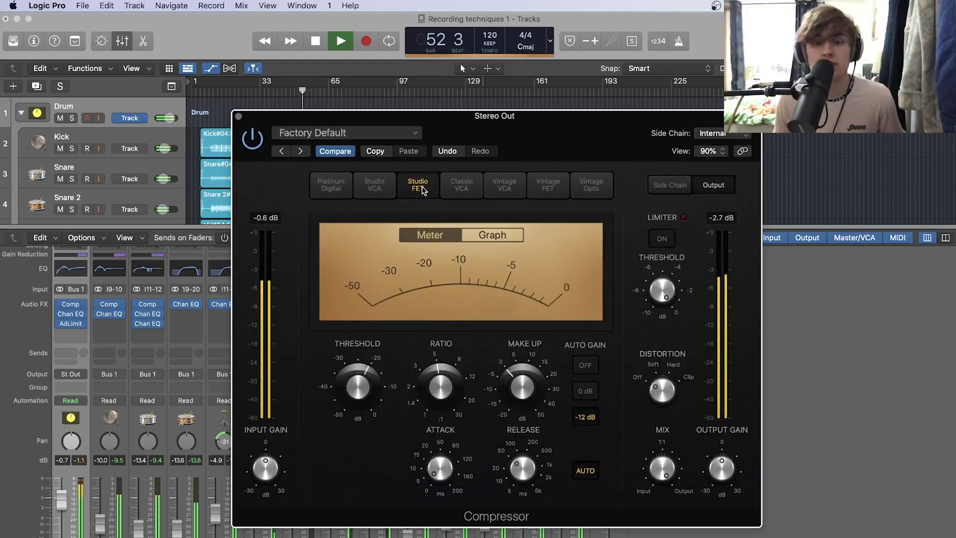
{"action": "left_click", "coordinate": [463, 188]}
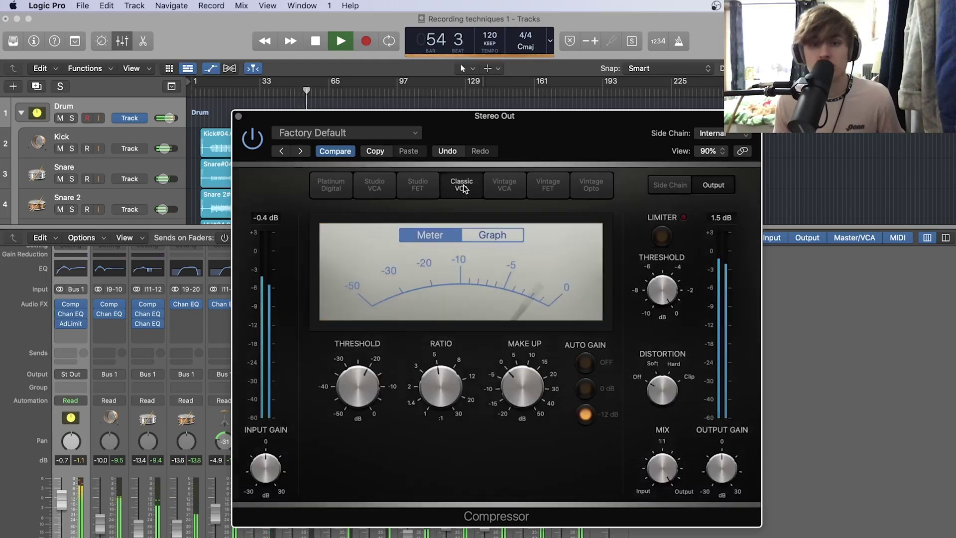
{"action": "left_click", "coordinate": [505, 187]}
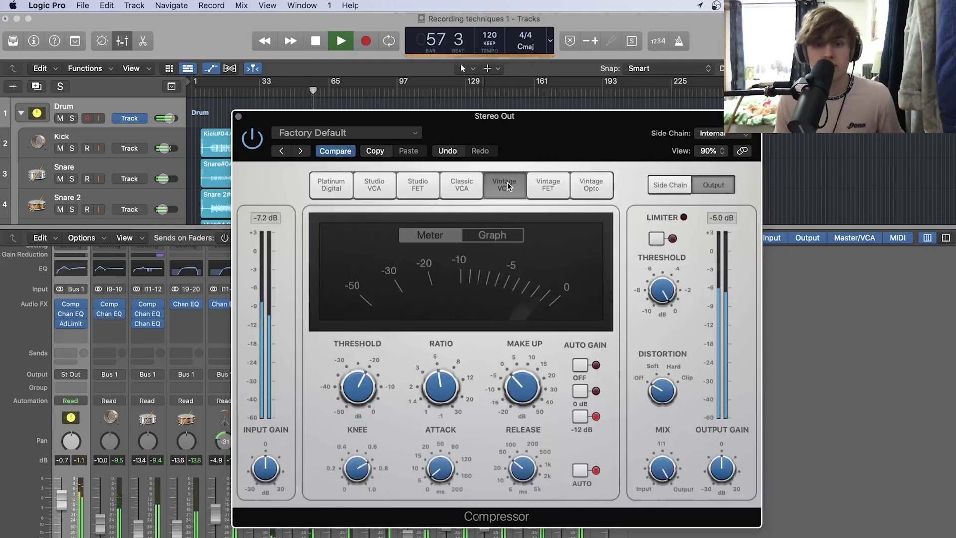
{"action": "left_click", "coordinate": [550, 185]}
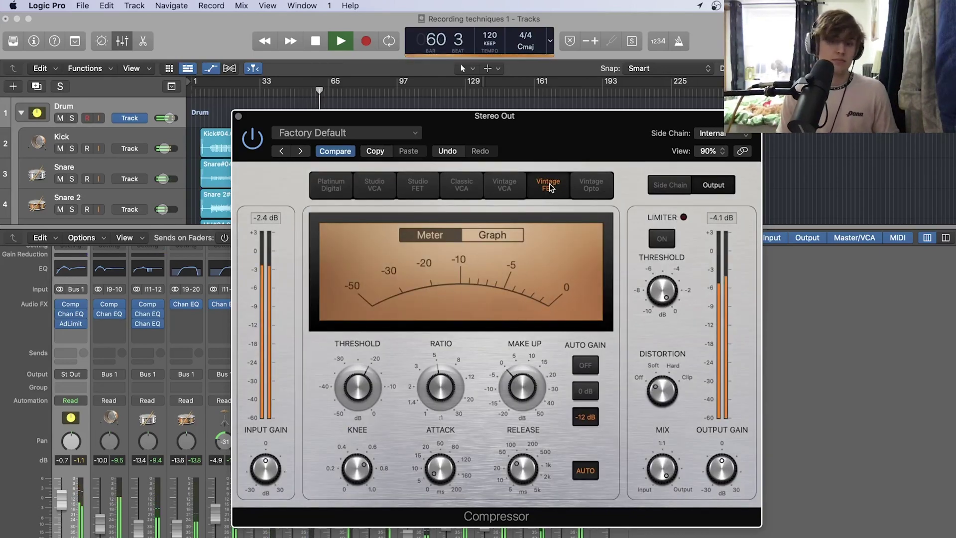
{"action": "left_click", "coordinate": [588, 189]}
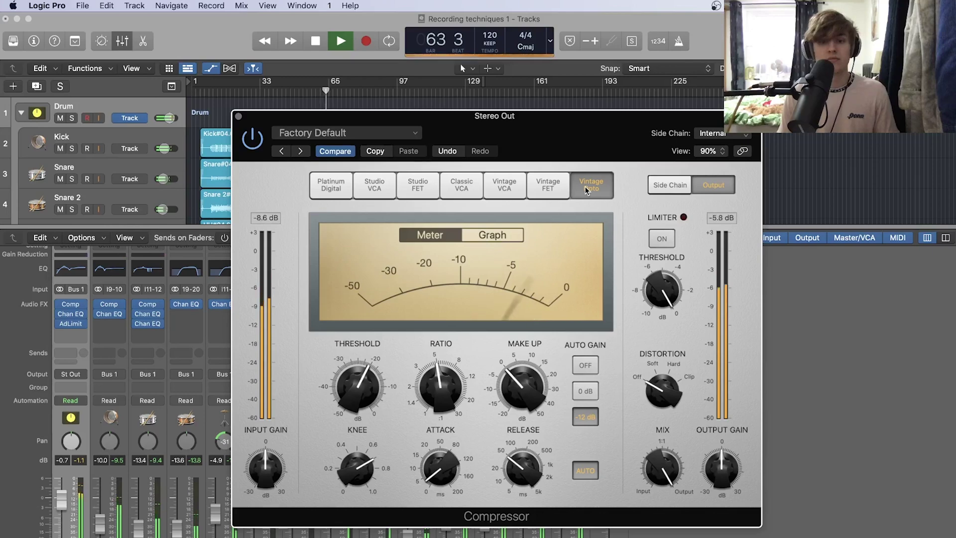
{"action": "left_click", "coordinate": [329, 191]}
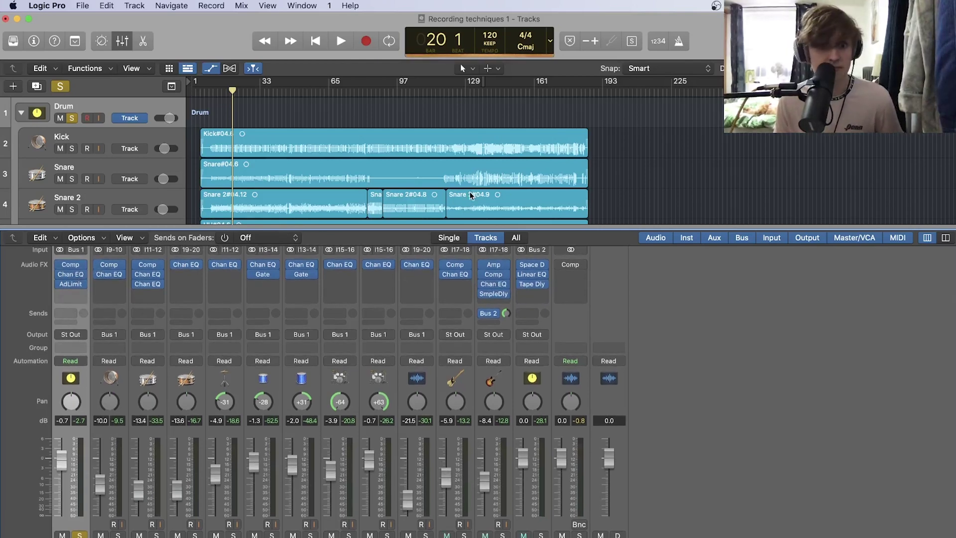
- Play the soloed drums and set the Drum channel compressor's threshold to -29 dB
{"action": "key", "text": "space"}
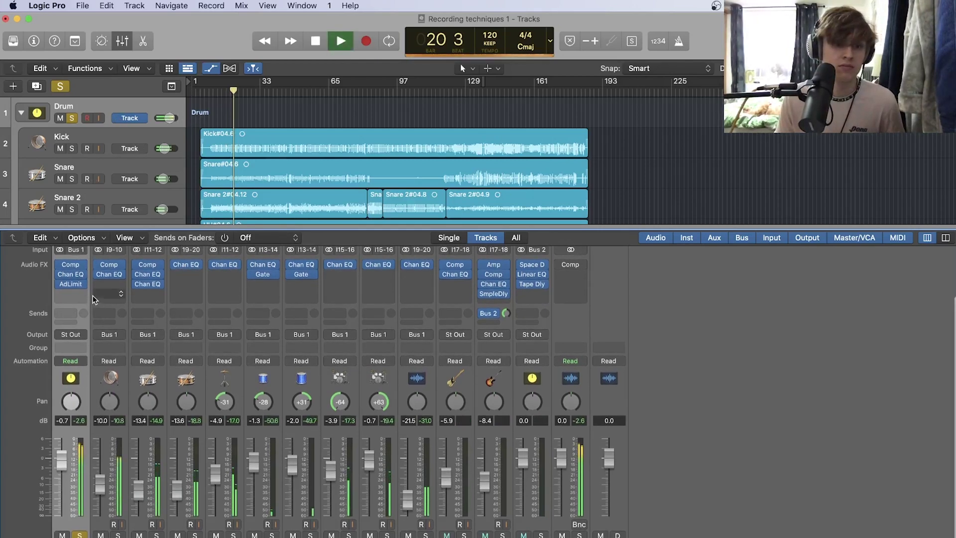
{"action": "left_click", "coordinate": [72, 265]}
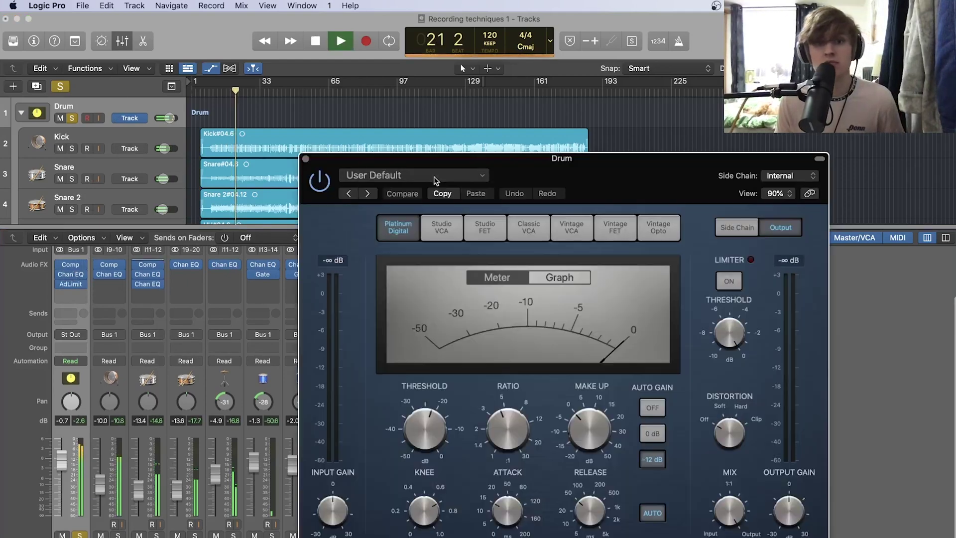
{"action": "left_click_drag", "start_coordinate": [425, 435], "coordinate": [425, 445]}
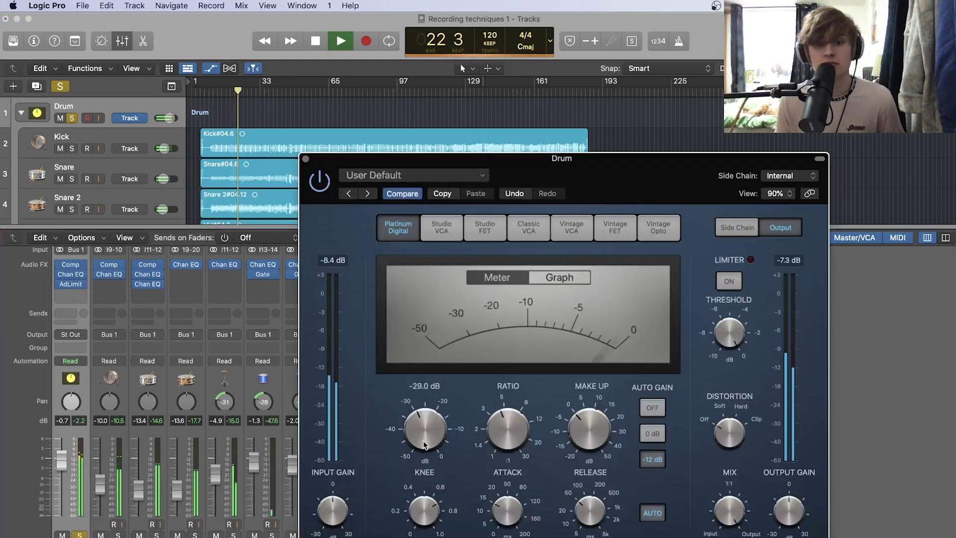
- Audition the drum compressor's circuit types in order during playback: Studio VCA, Studio FET, Classic VCA, Vintage VCA, Vintage FET and Vintage Opto
{"action": "left_click", "coordinate": [438, 222]}
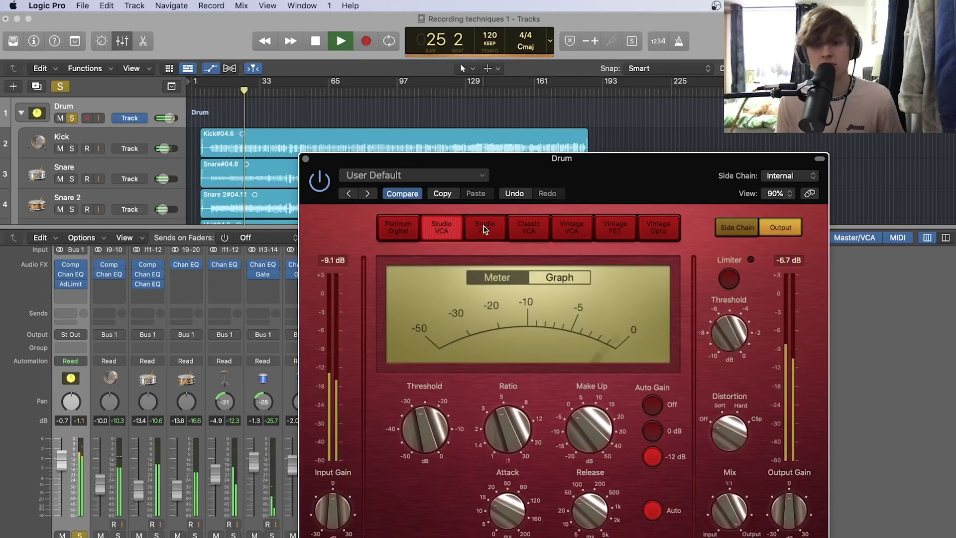
{"action": "left_click", "coordinate": [485, 228]}
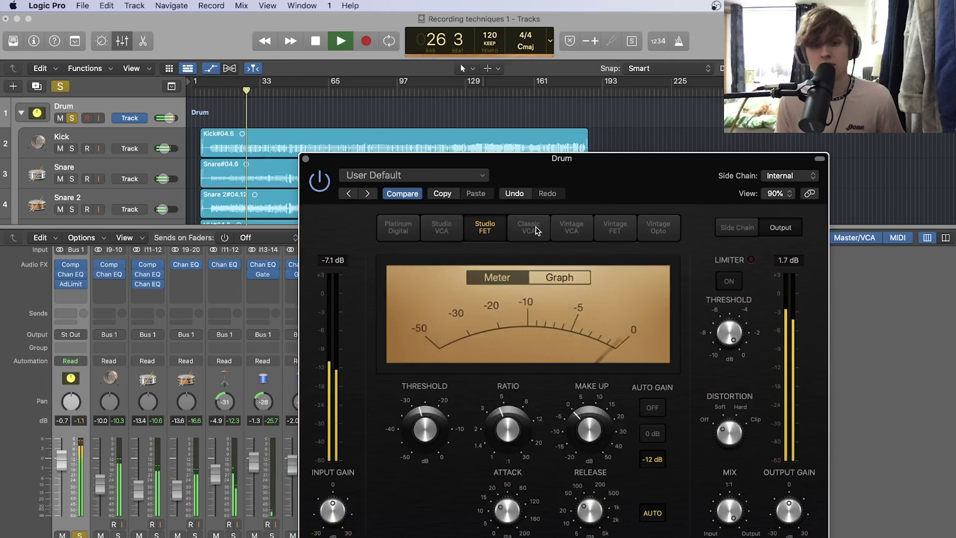
{"action": "left_click", "coordinate": [537, 229]}
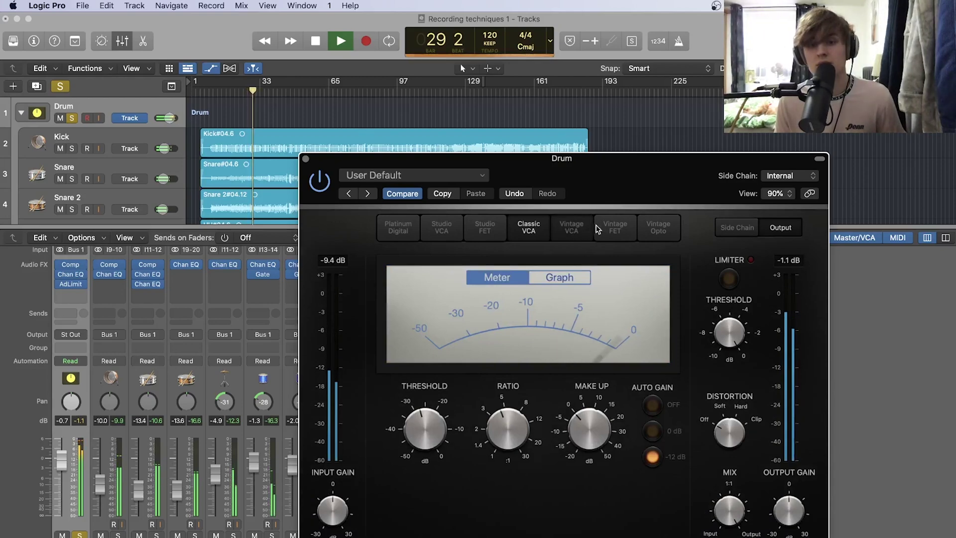
{"action": "left_click", "coordinate": [583, 230]}
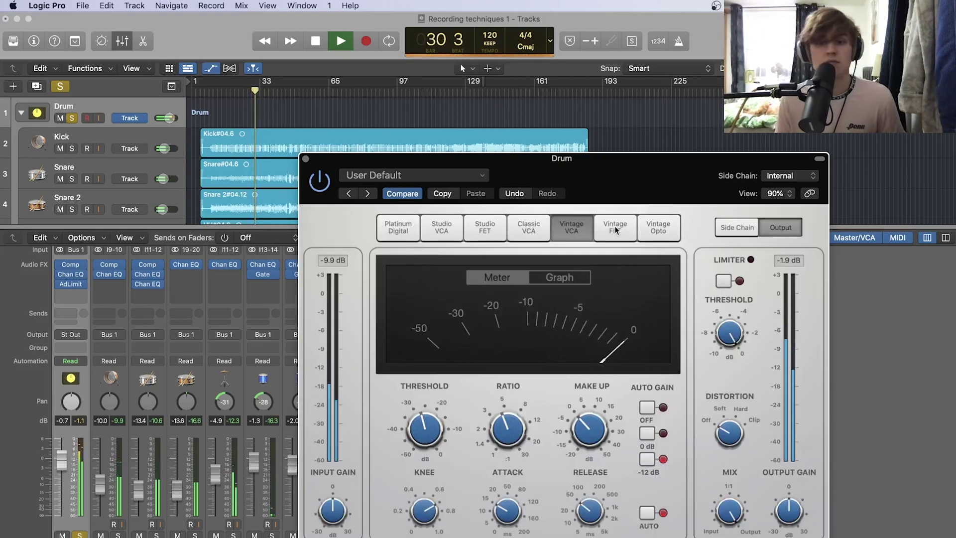
{"action": "left_click", "coordinate": [611, 226]}
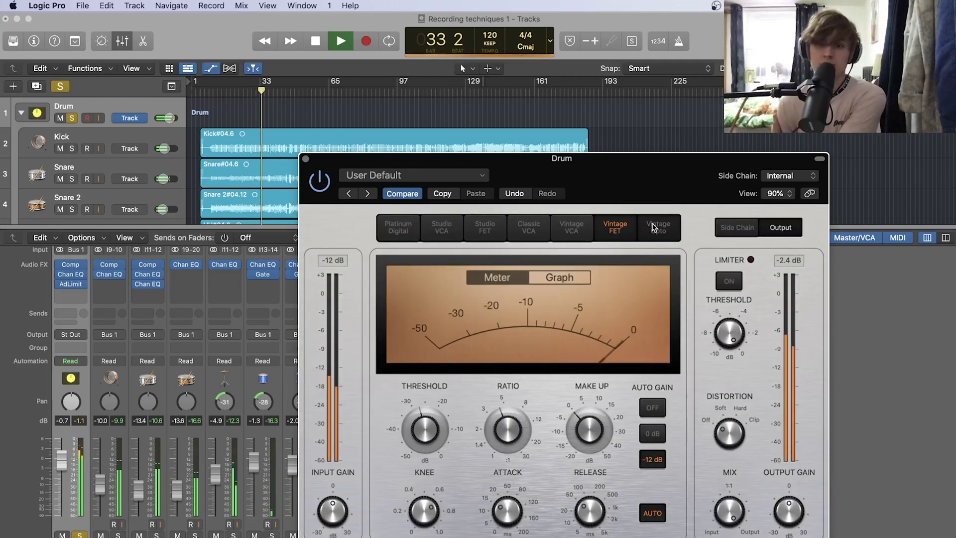
{"action": "left_click", "coordinate": [654, 228]}
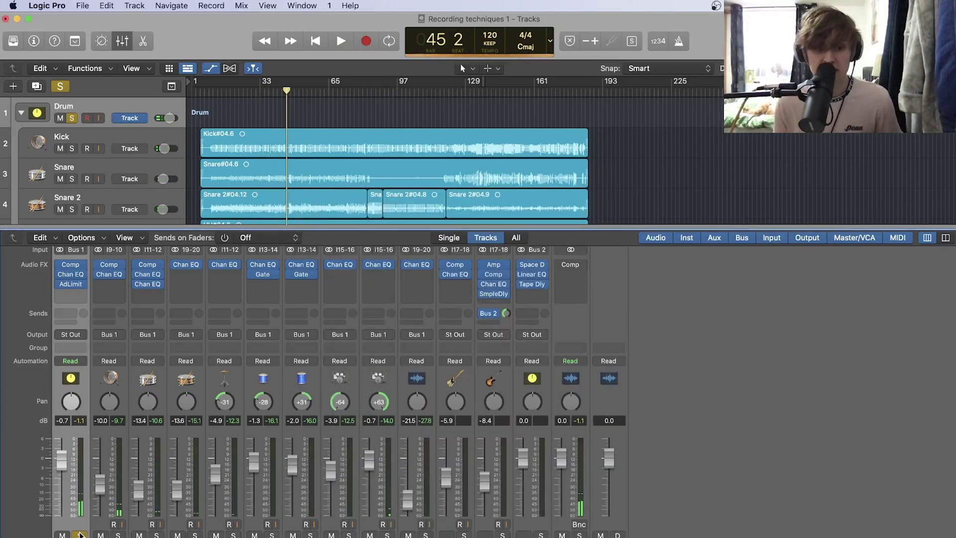
- Unsolo the drums and lower the Guitar compressor's threshold to about -25 dB while auditioning Studio VCA and Studio FET during playback
{"action": "left_click", "coordinate": [79, 534]}
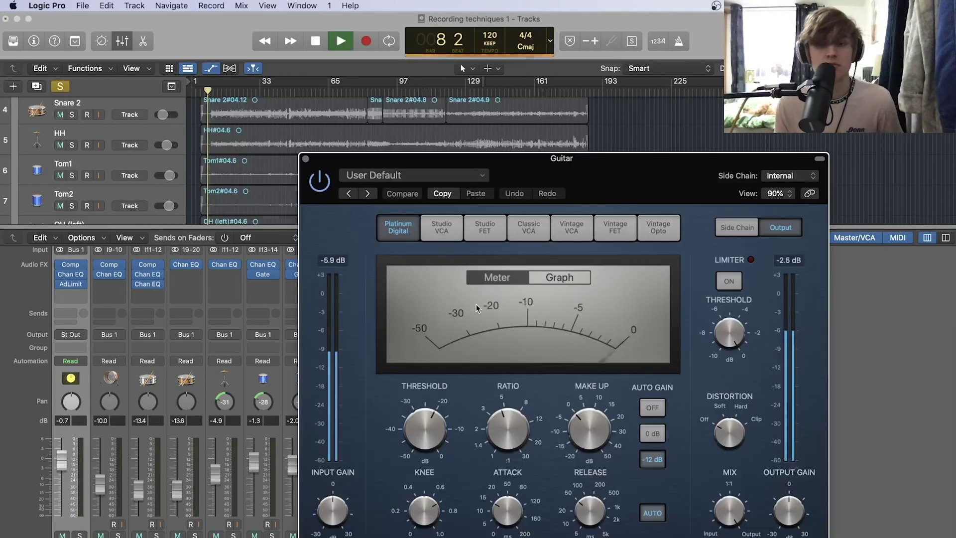
{"action": "left_click", "coordinate": [450, 232]}
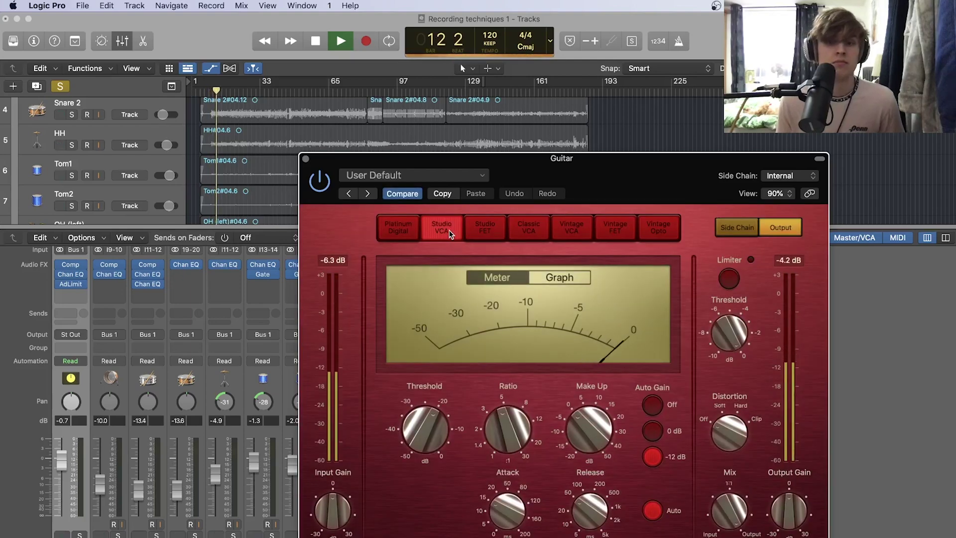
{"action": "left_click", "coordinate": [481, 234]}
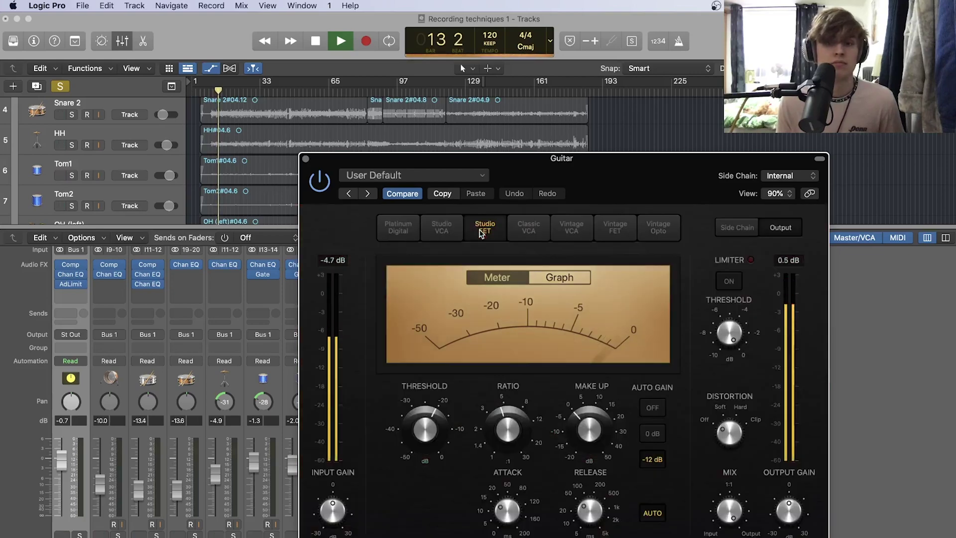
{"action": "left_click_drag", "start_coordinate": [429, 423], "coordinate": [429, 437]}
- Audition the Guitar compressor's Classic VCA, Vintage VCA, Vintage FET and Vintage Opto circuit types during playback, and close its window
{"action": "left_click", "coordinate": [533, 228]}
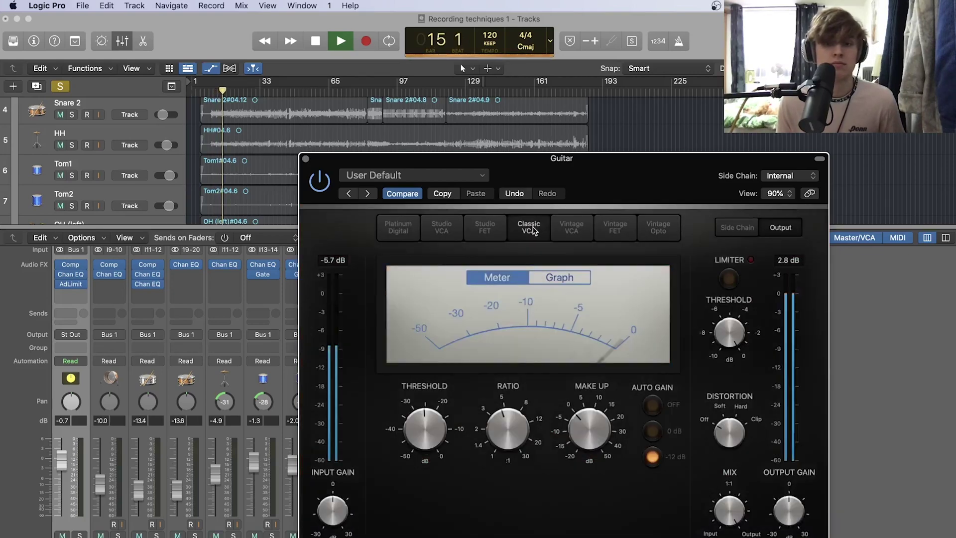
{"action": "left_click", "coordinate": [572, 230]}
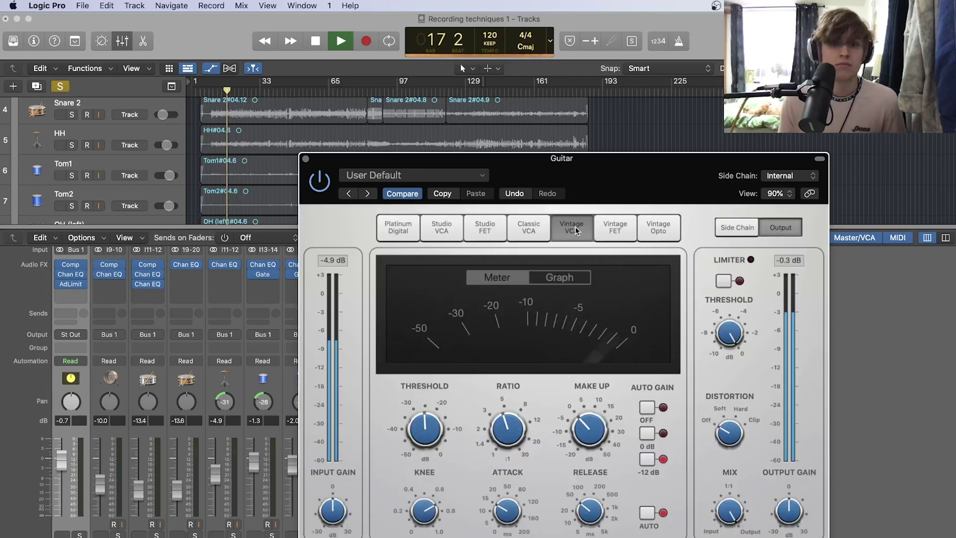
{"action": "left_click", "coordinate": [620, 227]}
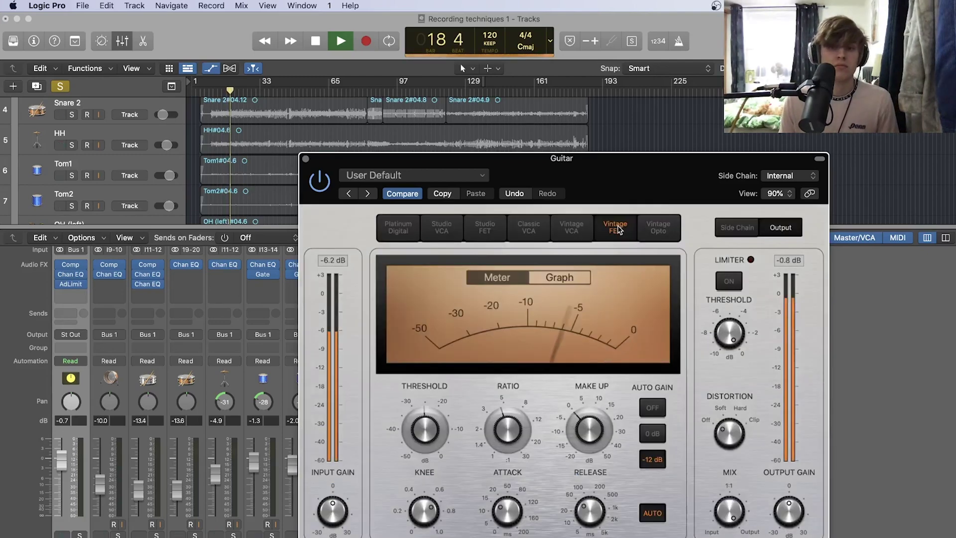
{"action": "left_click", "coordinate": [657, 228]}
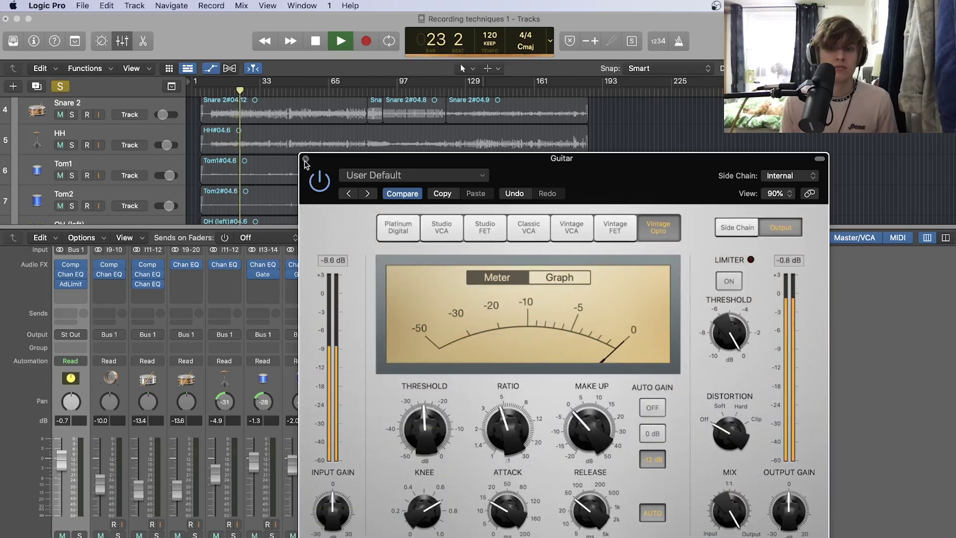
{"action": "left_click", "coordinate": [306, 158]}
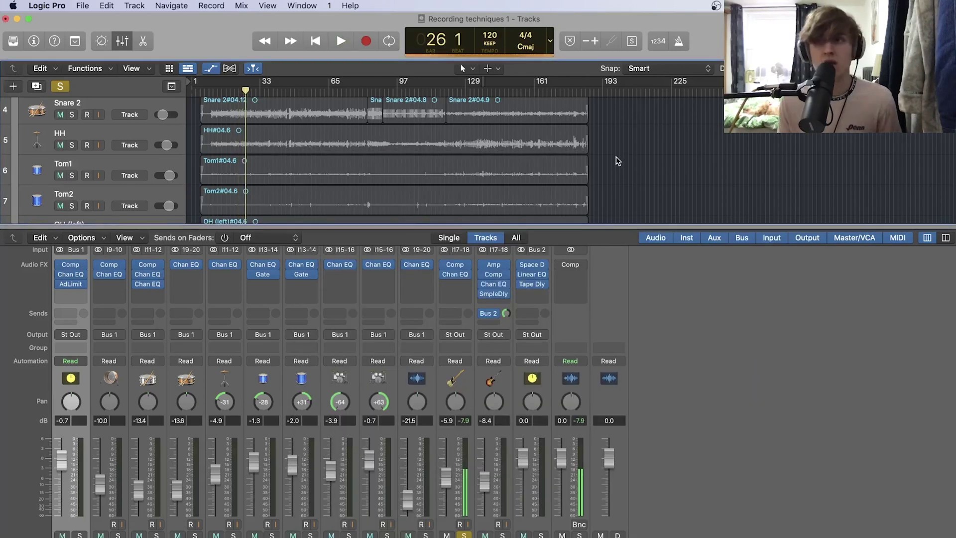
- Unsolo the Bass track and solo the Guitar track instead
{"action": "scroll", "coordinate": [617, 156], "scroll_direction": "down", "scroll_amount": 5}
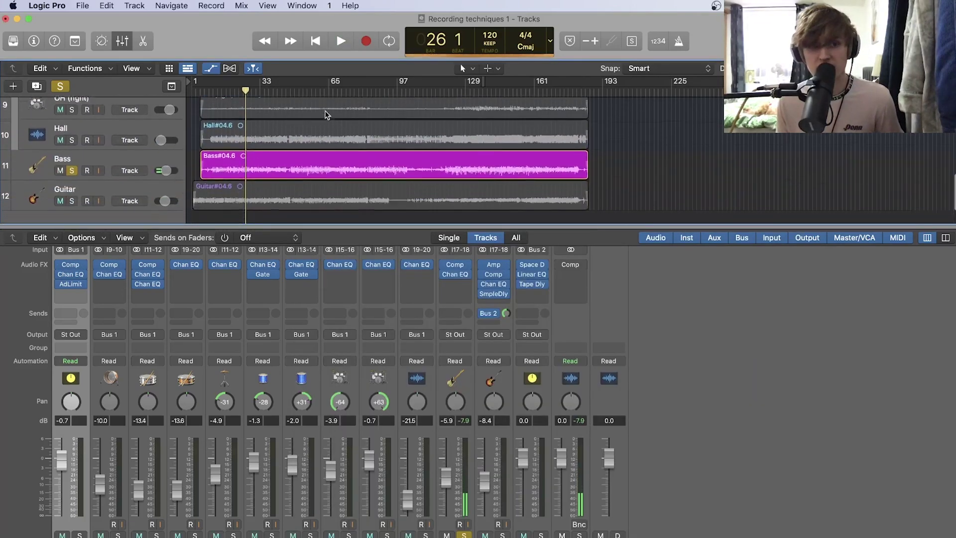
{"action": "left_click", "coordinate": [72, 161]}
{"action": "left_click", "coordinate": [72, 195]}
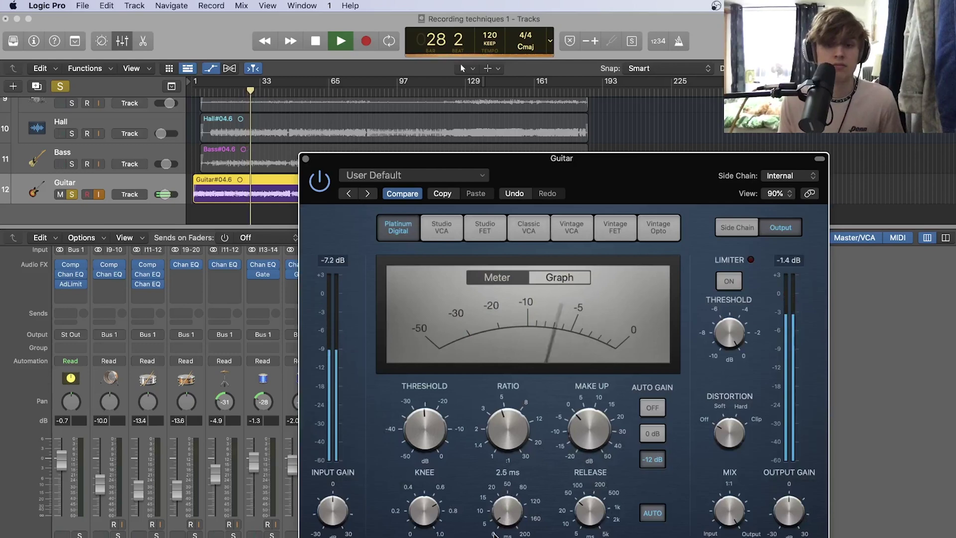
- Play the soloed guitar and audition its compressor's circuit types from Studio VCA to Vintage Opto, ending on Platinum Digital
{"action": "left_click", "coordinate": [444, 228]}
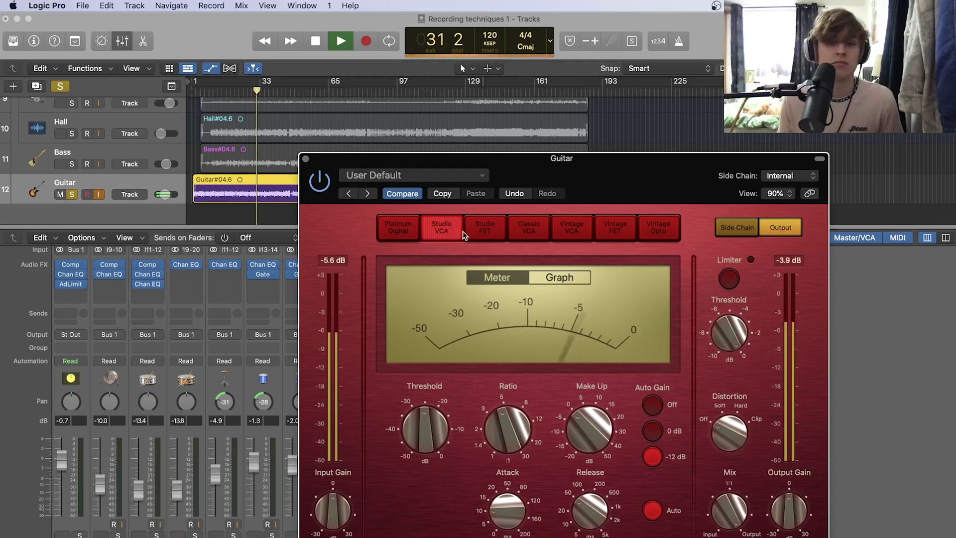
{"action": "left_click", "coordinate": [481, 228]}
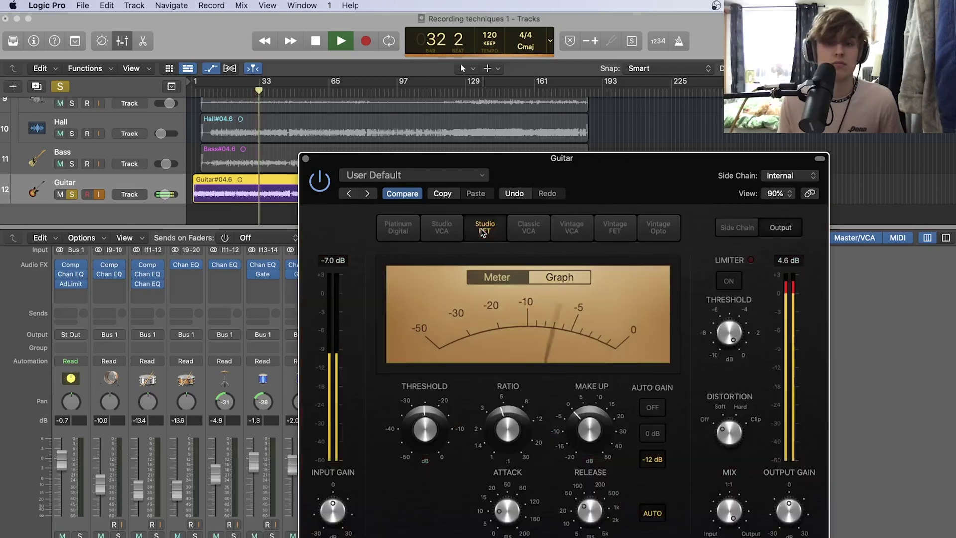
{"action": "left_click", "coordinate": [529, 229]}
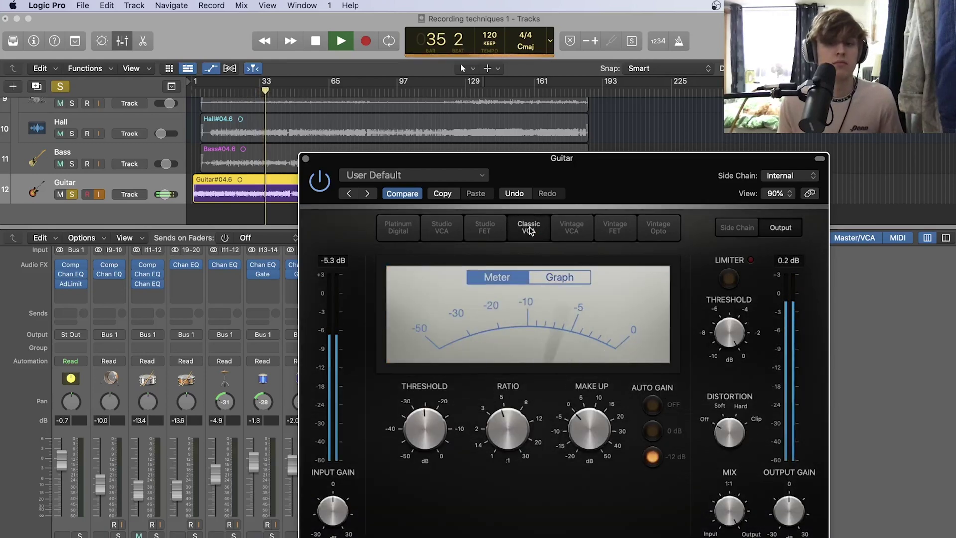
{"action": "left_click", "coordinate": [571, 228]}
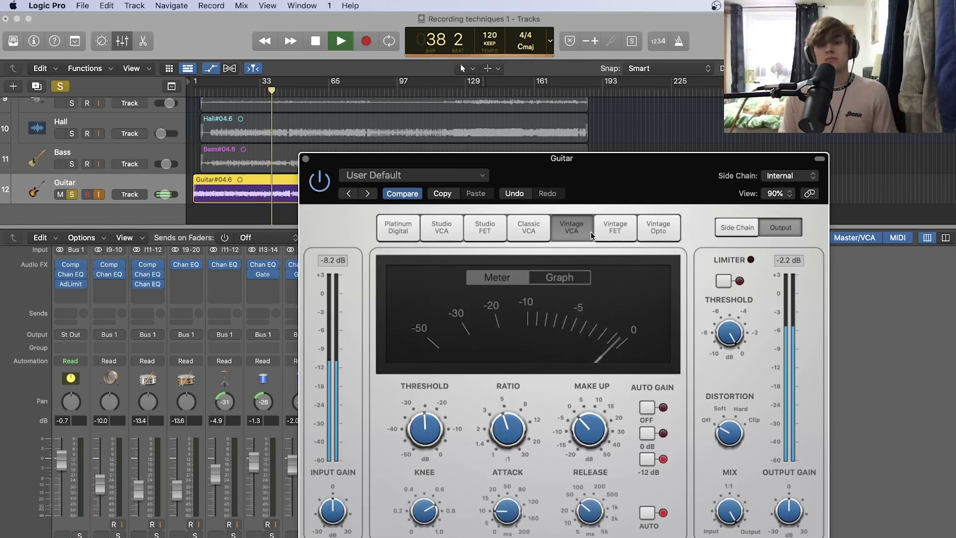
{"action": "left_click", "coordinate": [611, 228]}
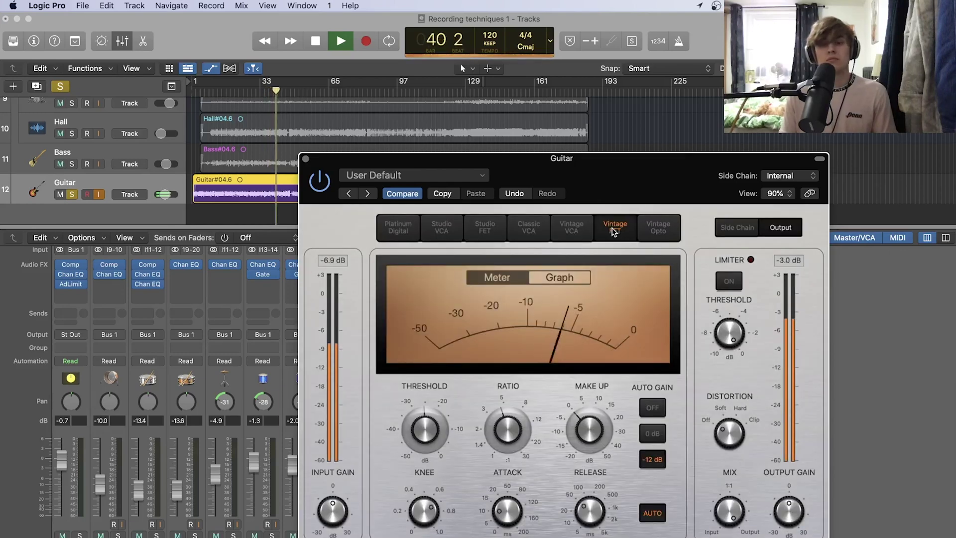
{"action": "left_click", "coordinate": [658, 229]}
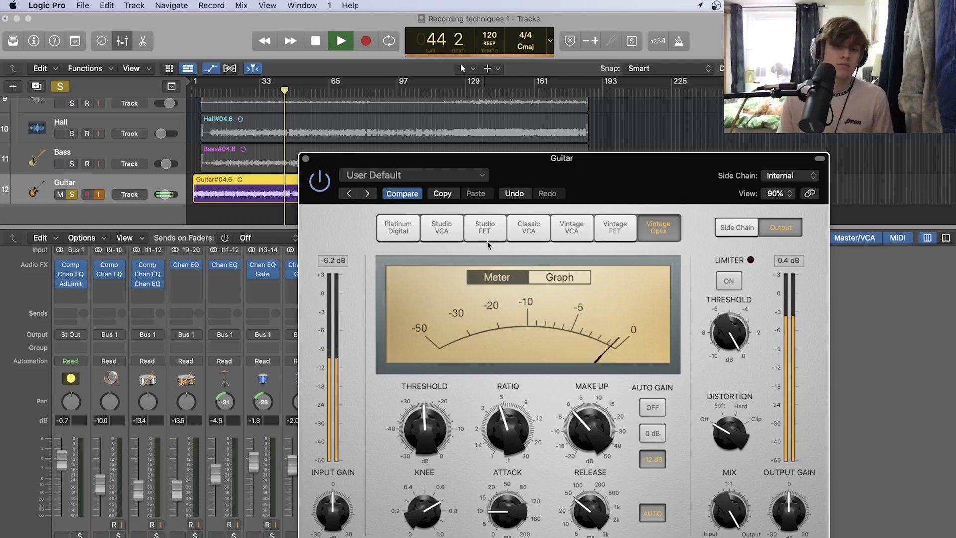
{"action": "left_click", "coordinate": [571, 227]}
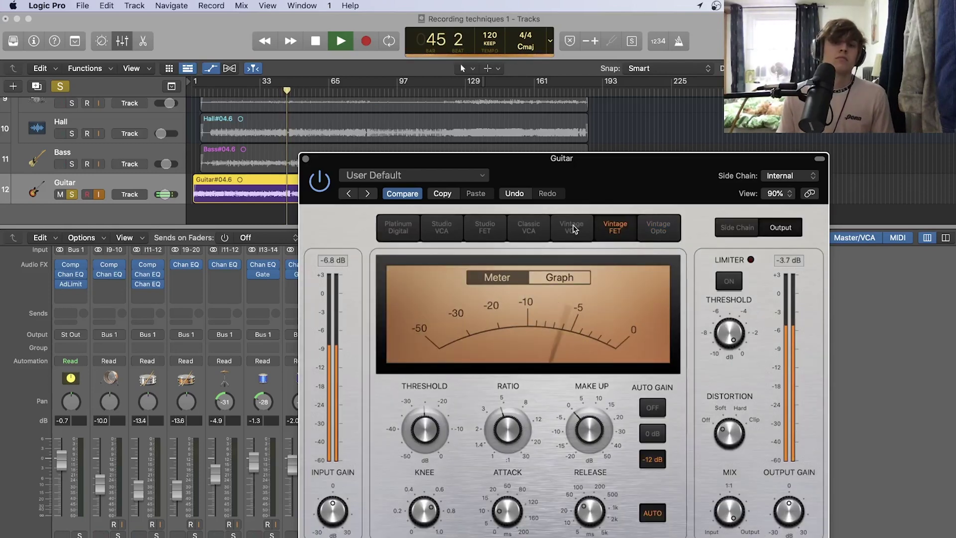
{"action": "left_click", "coordinate": [398, 227]}
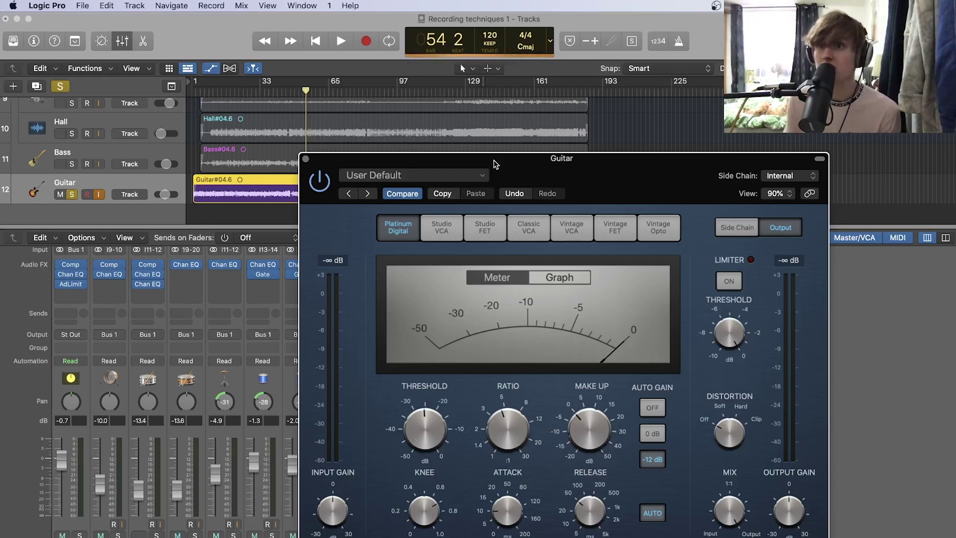
- Bring the whole Guitar compressor window into view, review each circuit type from Studio VCA to Vintage Opto with playback stopped, and close it
{"action": "left_click_drag", "start_coordinate": [577, 160], "coordinate": [564, 96]}
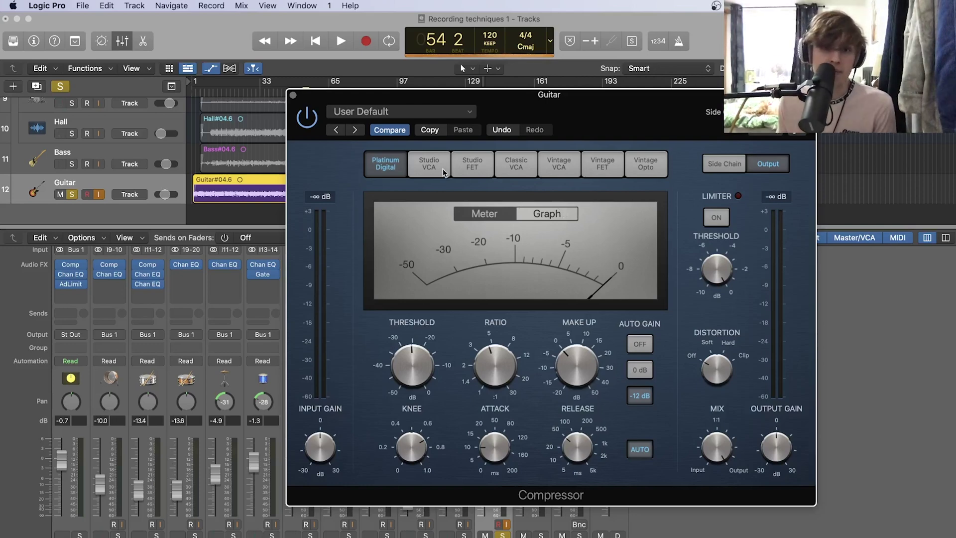
{"action": "left_click", "coordinate": [430, 167]}
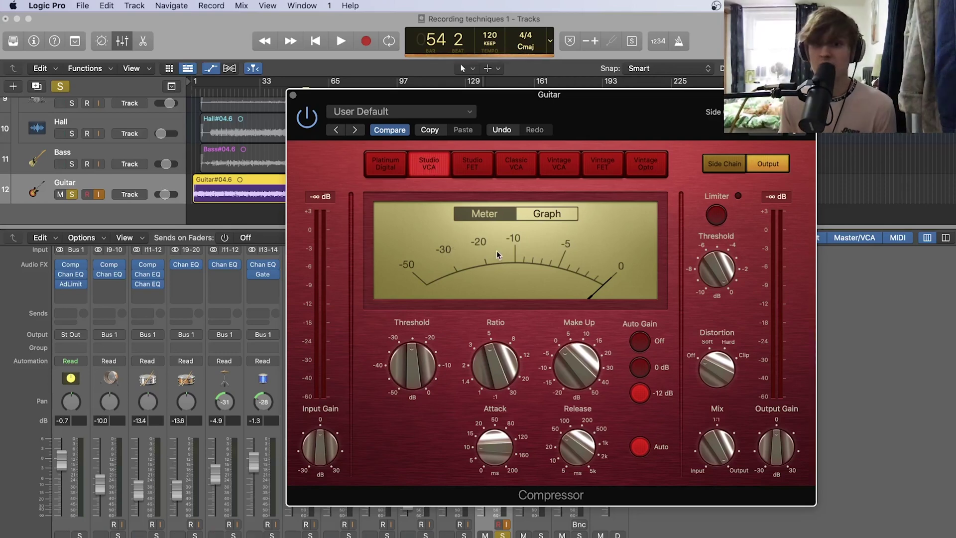
{"action": "left_click", "coordinate": [471, 169]}
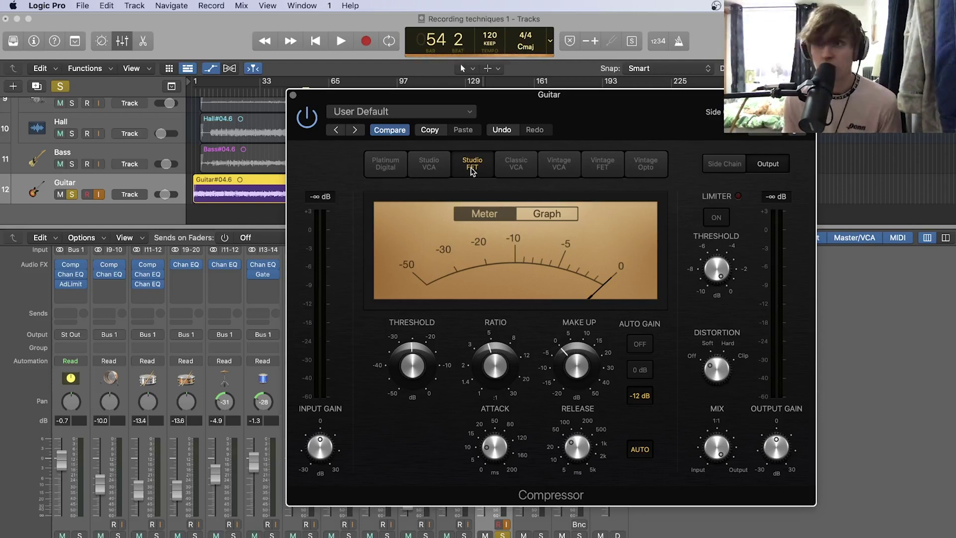
{"action": "left_click", "coordinate": [516, 167]}
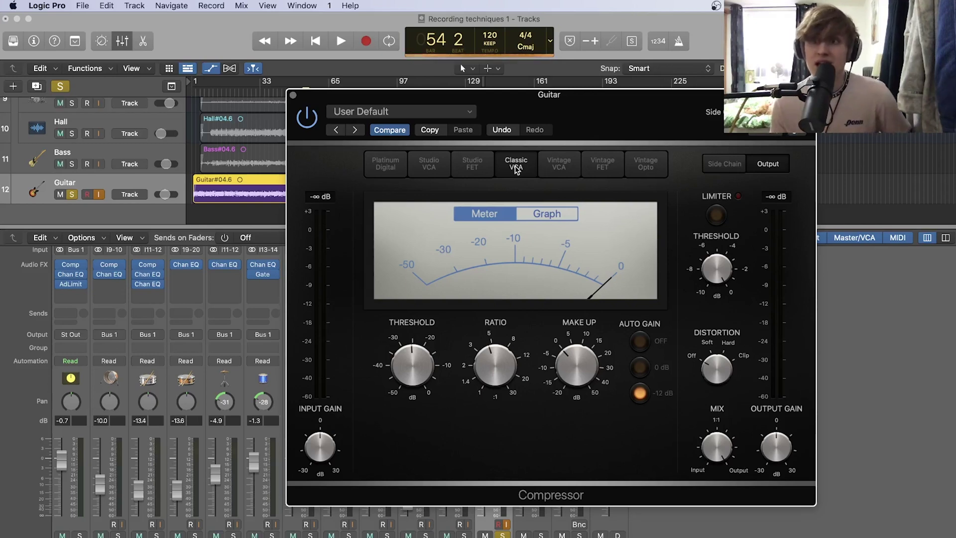
{"action": "left_click", "coordinate": [554, 169]}
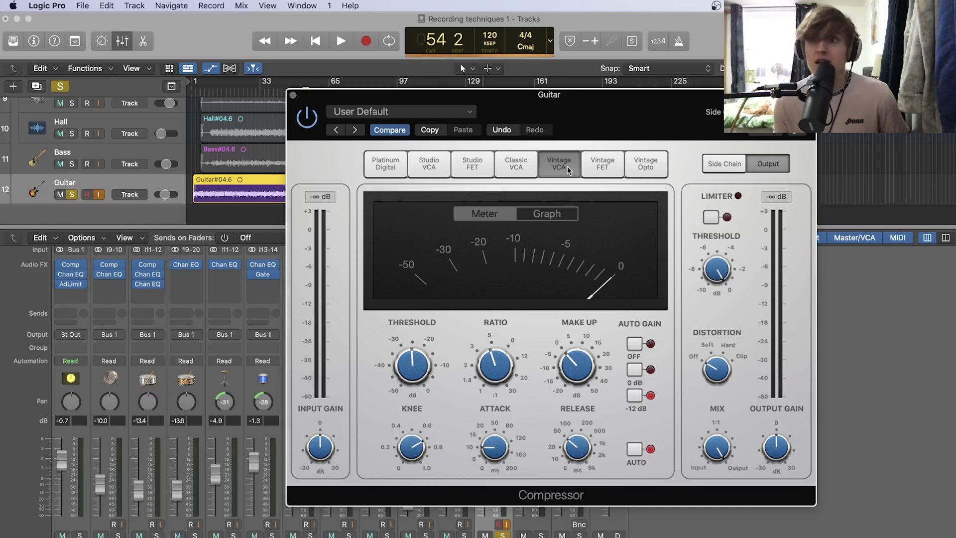
{"action": "left_click", "coordinate": [596, 169]}
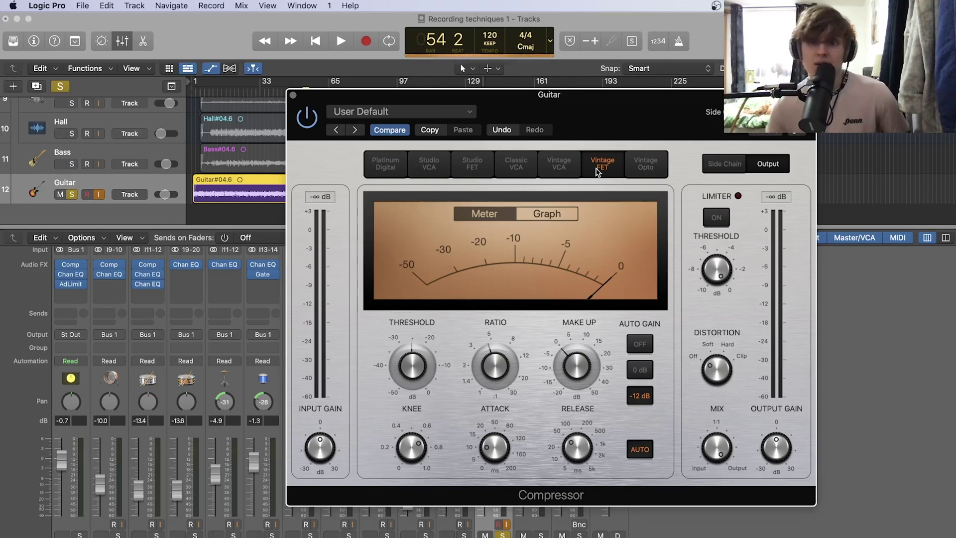
{"action": "left_click", "coordinate": [634, 161]}
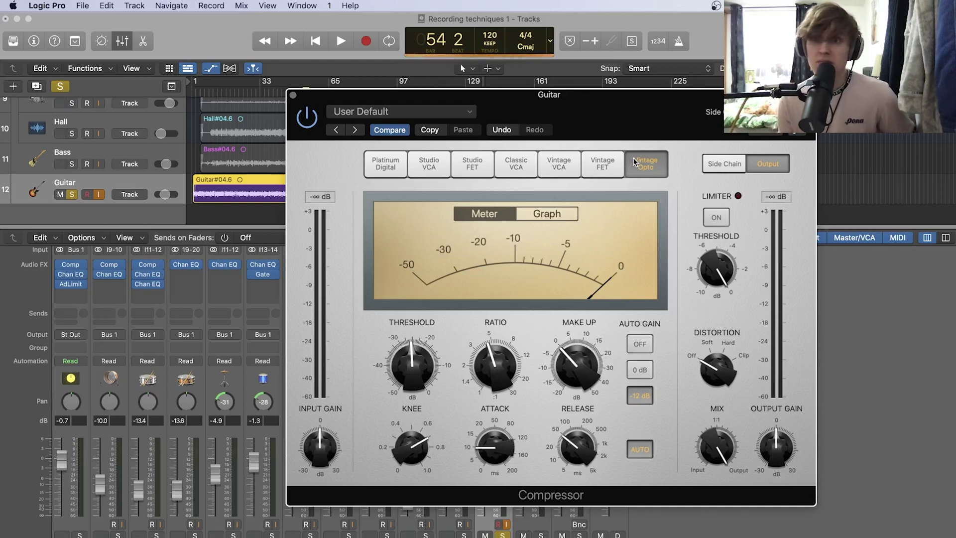
{"action": "left_click", "coordinate": [292, 94]}
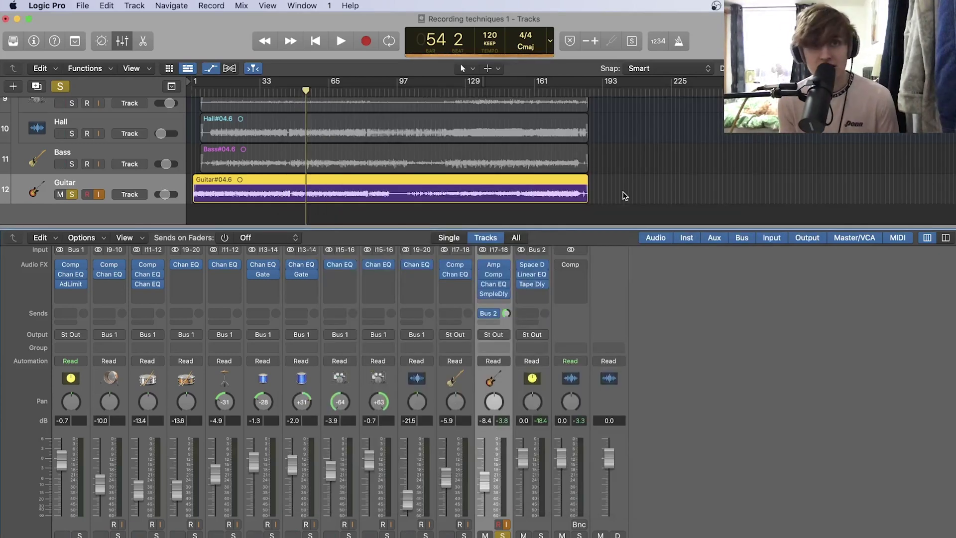